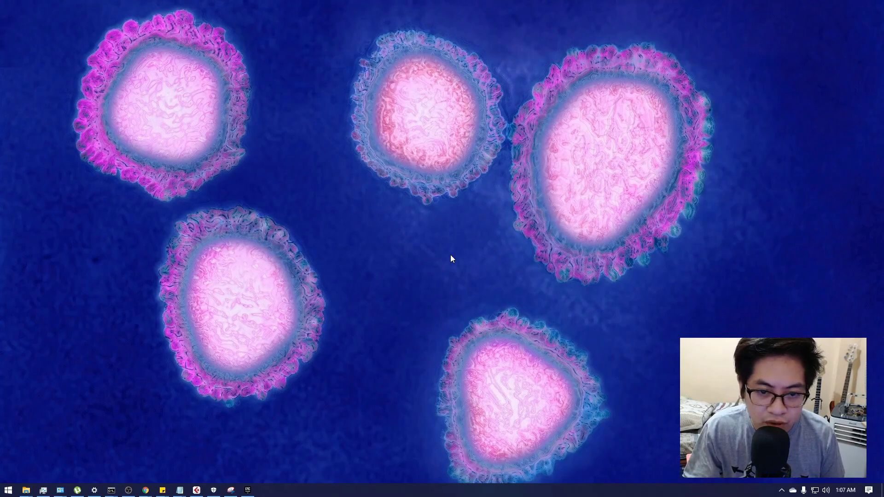
# Step: Switch to File Explorer at D:\Fortnite Tutorial and look inside the Backup of my Fortnite folder
pyautogui.click(32, 493)
pyautogui.click(43, 452)
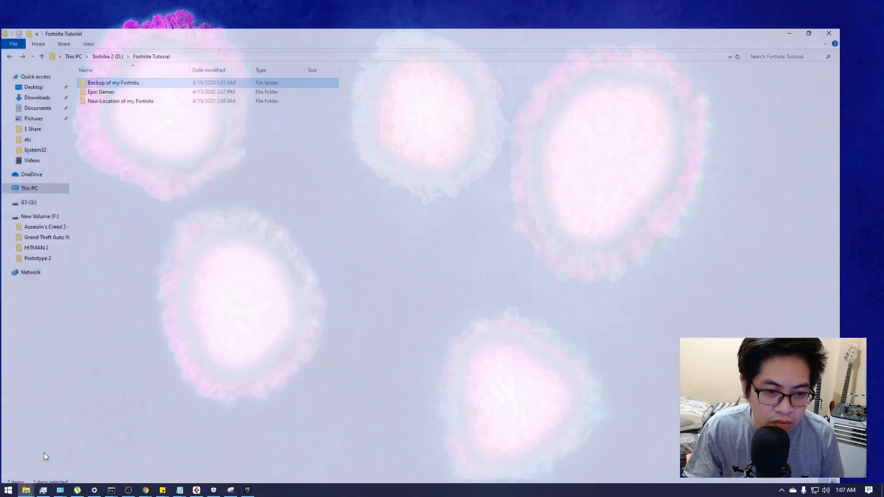
pyautogui.click(197, 145)
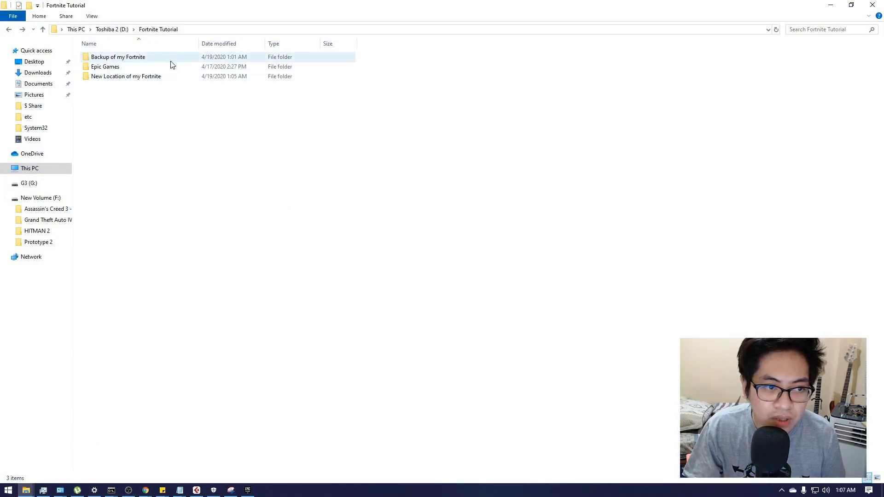
pyautogui.moveTo(171, 64)
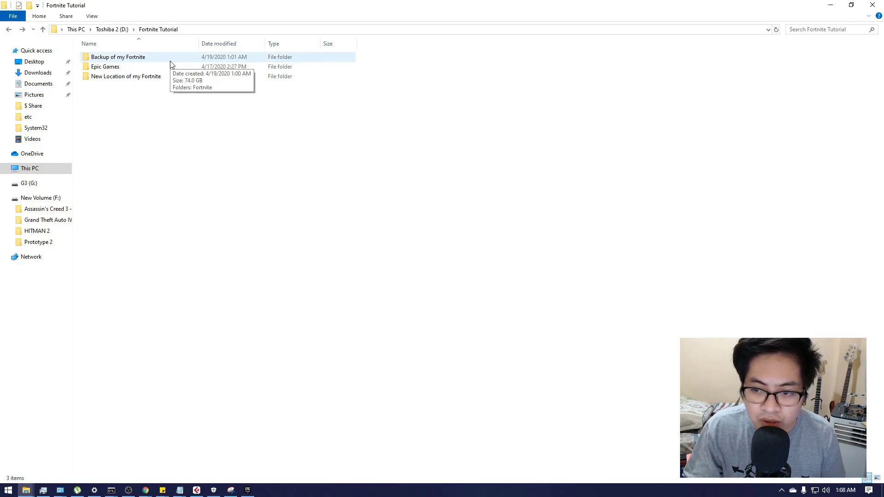
pyautogui.doubleClick(171, 64)
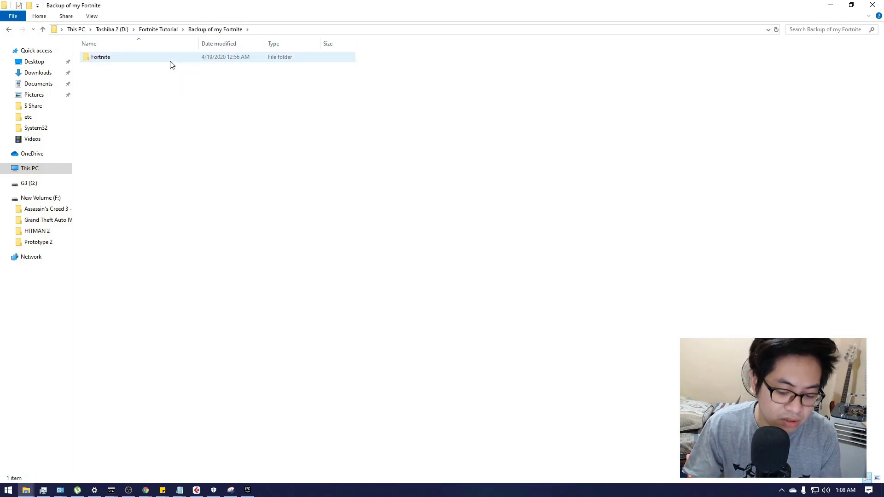
pyautogui.hotkey('alt', 'Left')
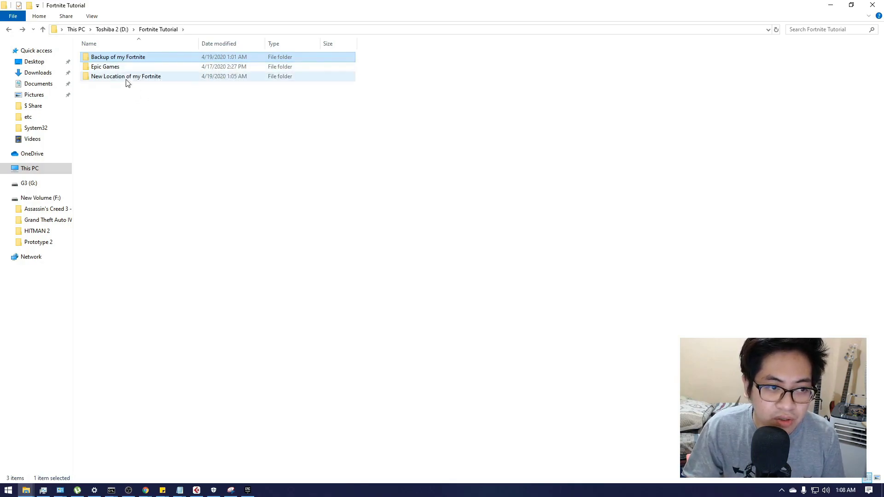
# Step: Examine the contents of the Fortnite folder inside Backup of my Fortnite, and return to the Fortnite Tutorial folder
pyautogui.moveTo(125, 68)
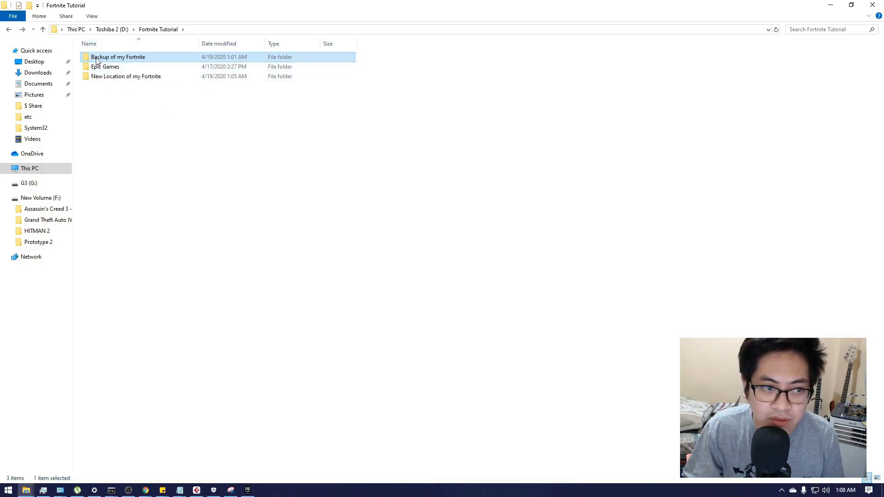
pyautogui.doubleClick(128, 61)
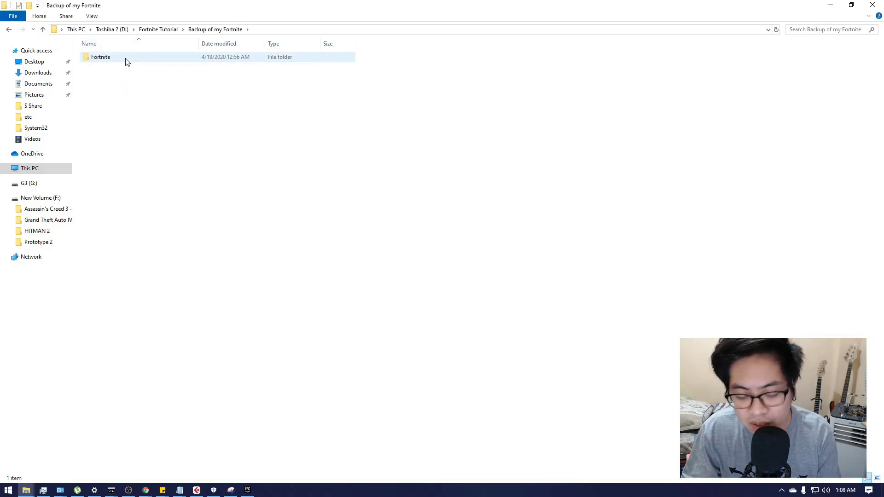
pyautogui.moveTo(127, 62)
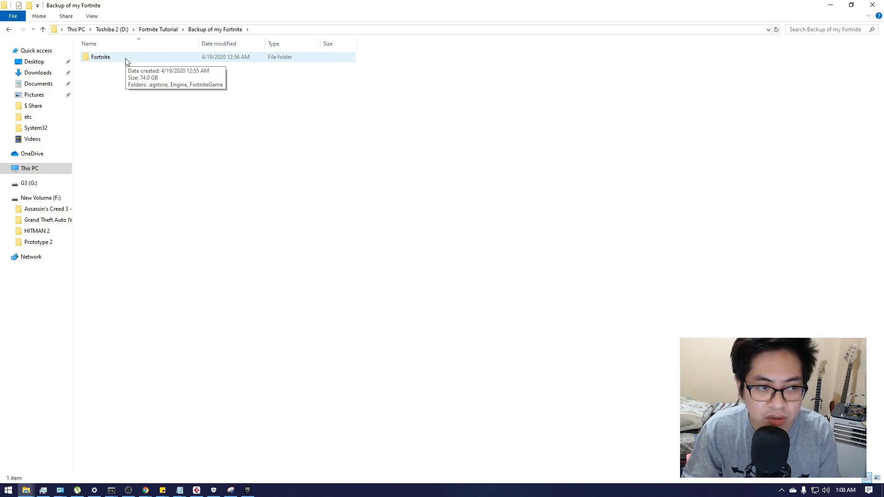
pyautogui.press('BackSpace')
pyautogui.doubleClick(127, 60)
pyautogui.doubleClick(127, 59)
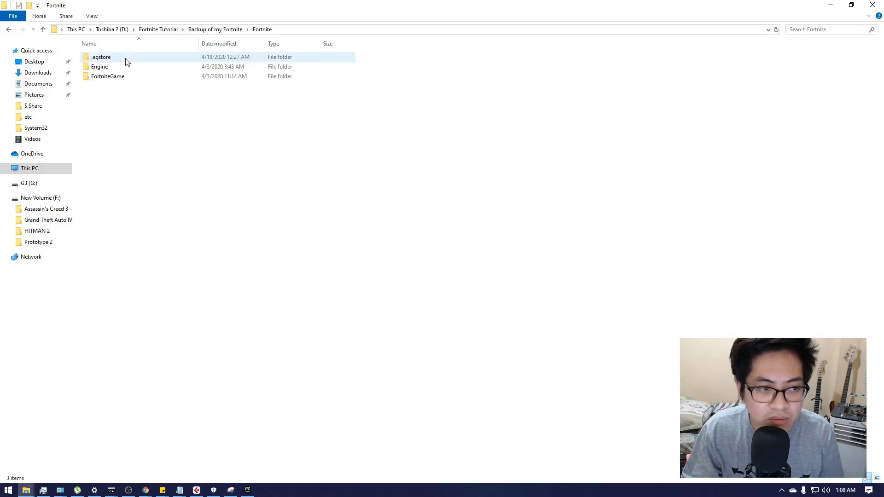
pyautogui.press('BackSpace')
pyautogui.press('BackSpace')
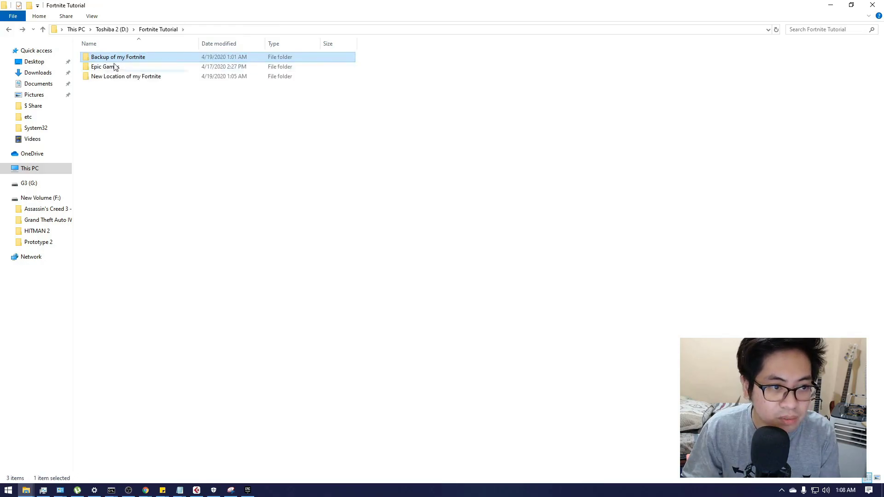
pyautogui.click(123, 96)
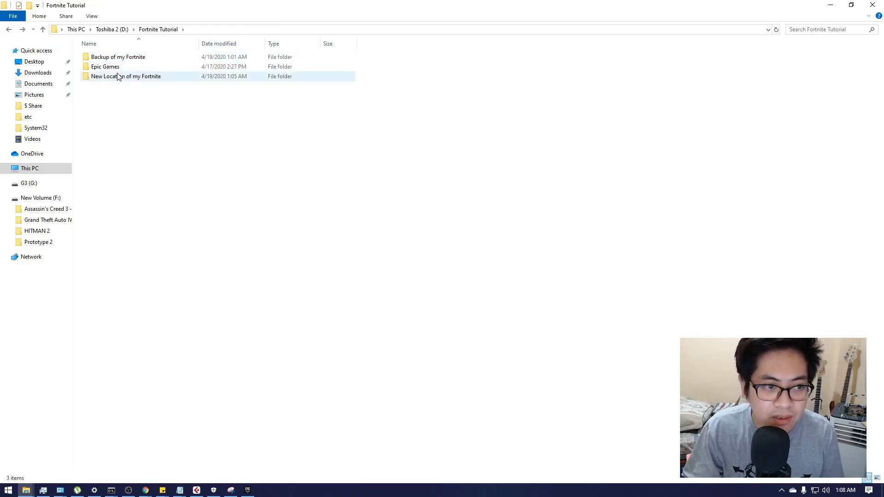
# Step: Open the Epic Games Launcher and arrange its library as a smaller window over the File Explorer window
pyautogui.click(8, 491)
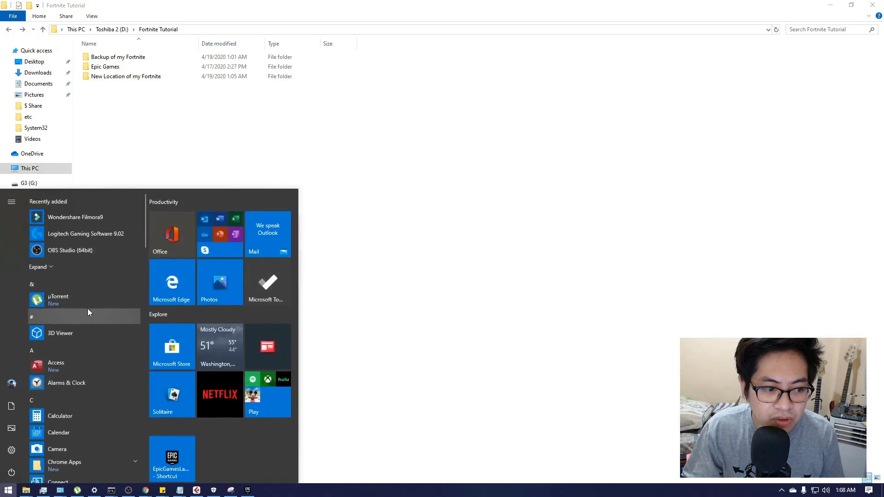
pyautogui.write('epic')
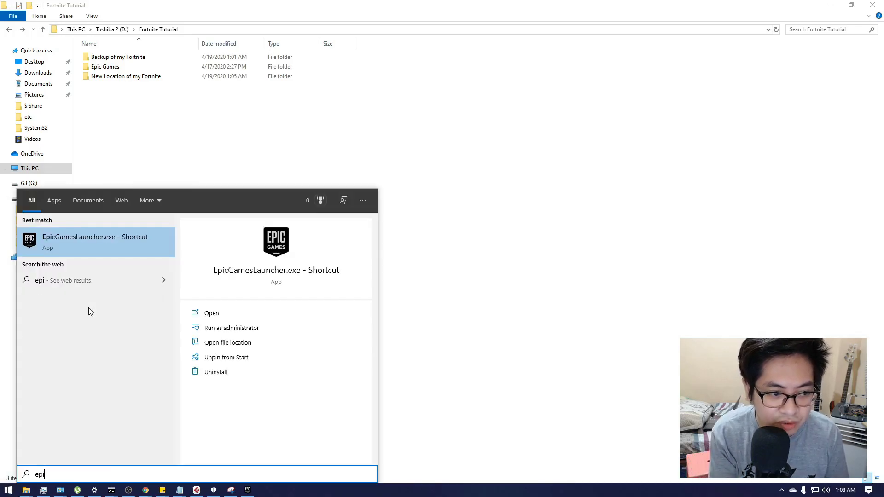
pyautogui.press('Return')
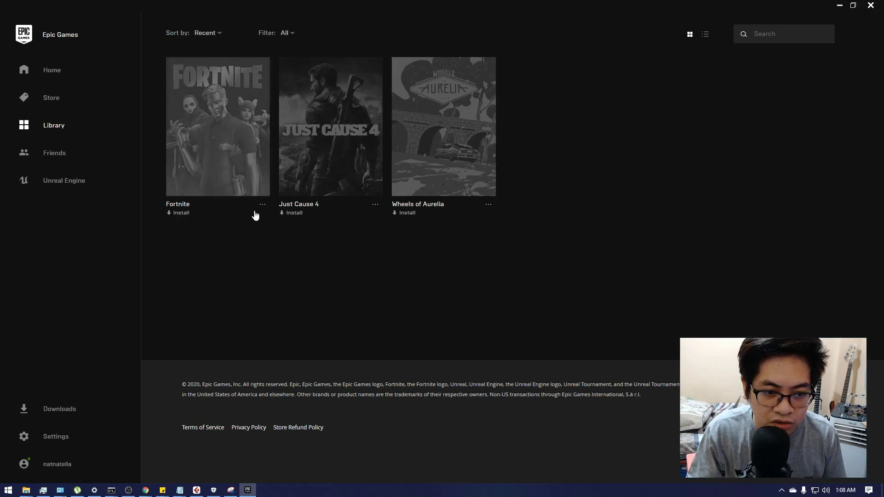
pyautogui.moveTo(278, 4); pyautogui.dragTo(483, 141)
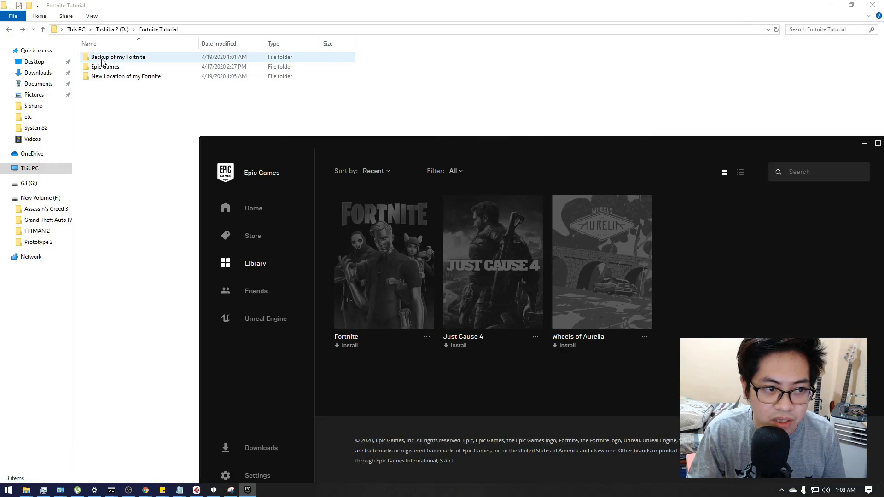
pyautogui.moveTo(415, 142); pyautogui.dragTo(302, 67)
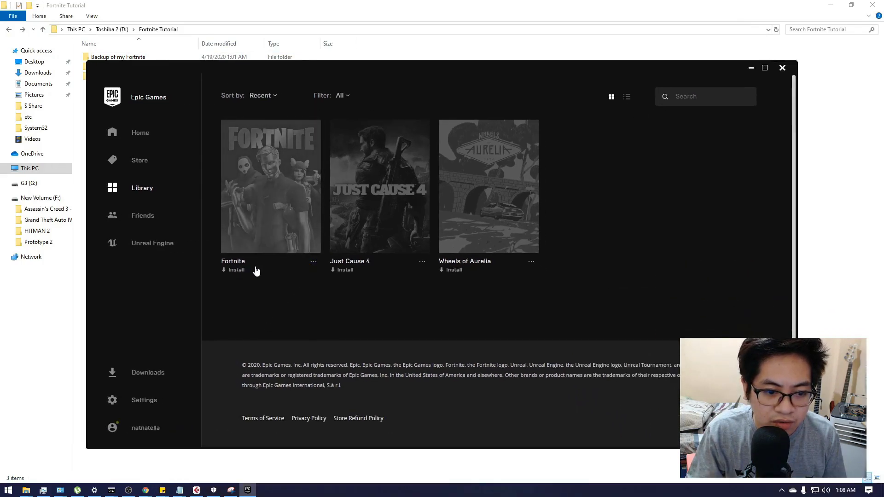
# Step: Start installing Fortnite with D:\Fortnite Tutorial\New Location of my Fortnite as the install folder
pyautogui.click(234, 273)
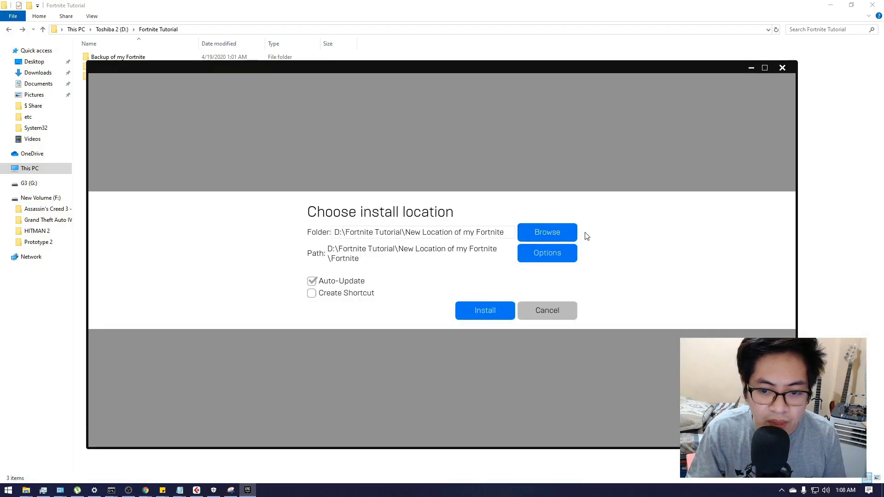
pyautogui.click(550, 230)
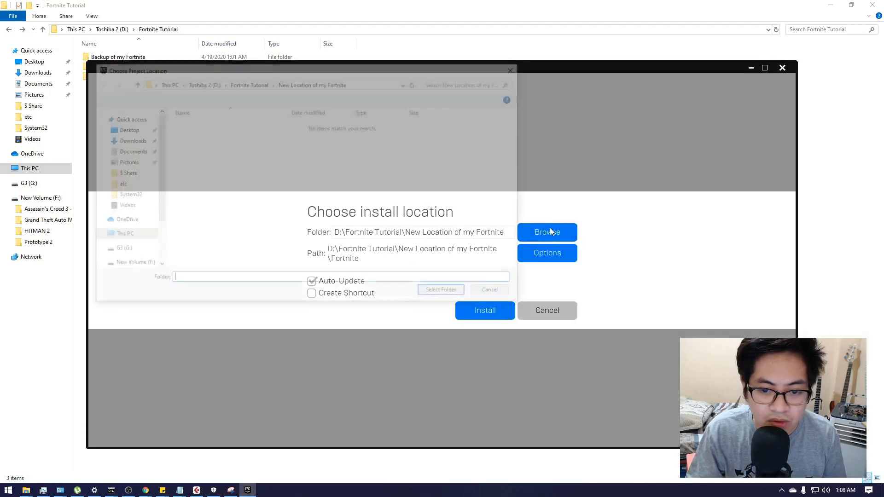
pyautogui.click(120, 237)
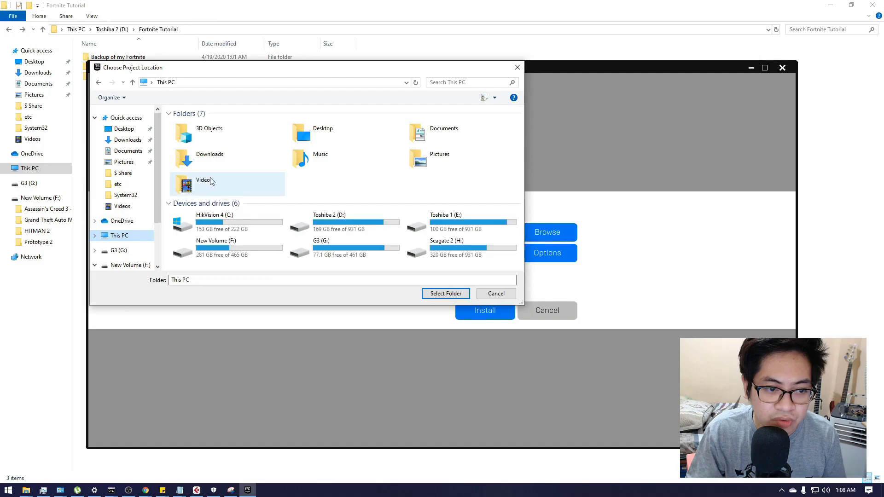
pyautogui.doubleClick(271, 228)
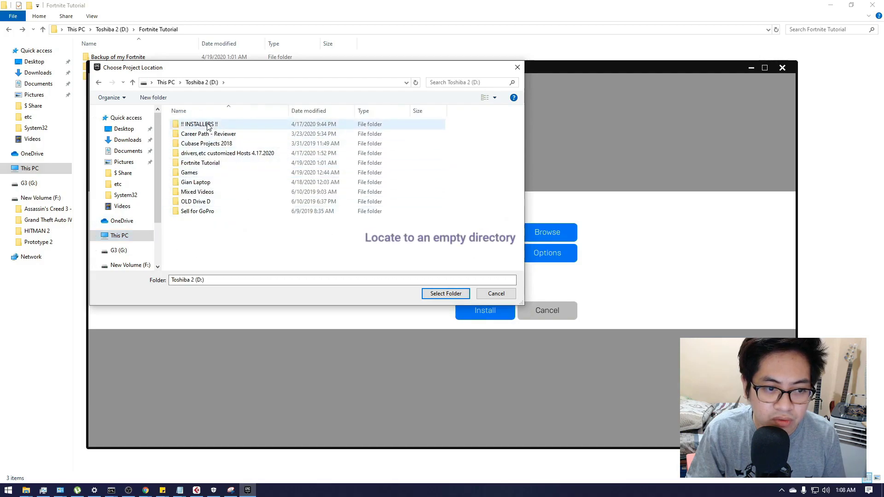
pyautogui.doubleClick(200, 164)
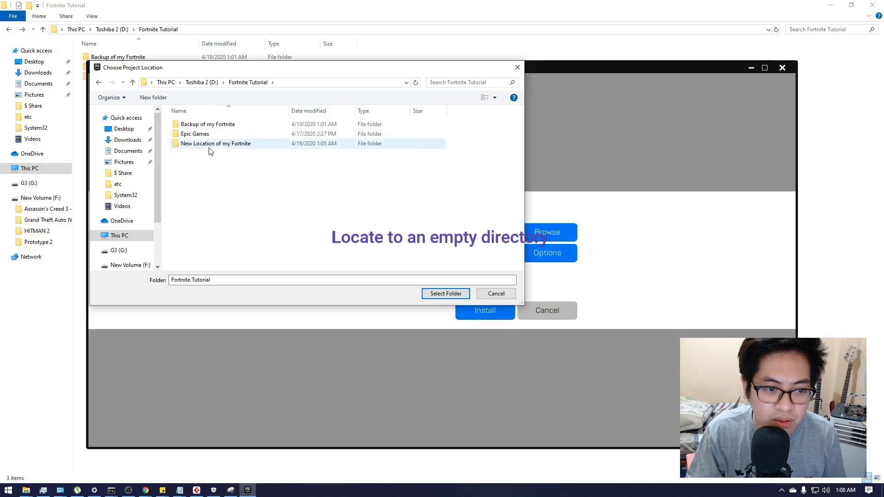
pyautogui.moveTo(187, 147)
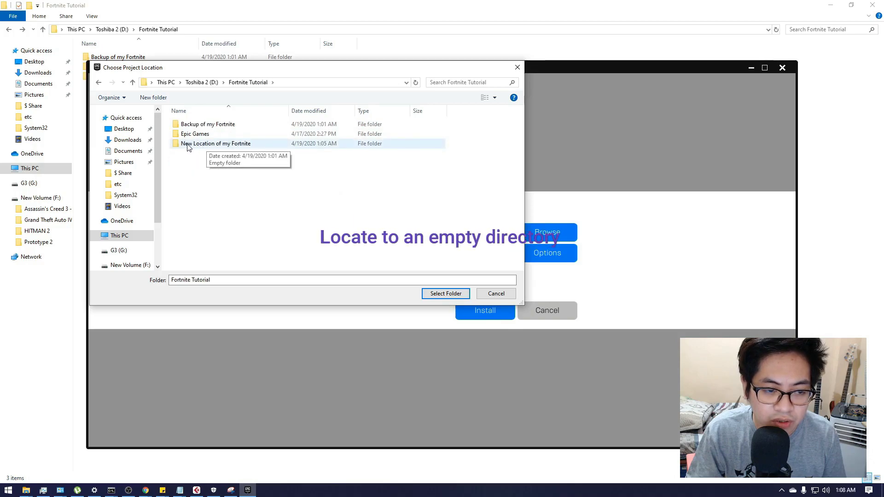
pyautogui.doubleClick(213, 144)
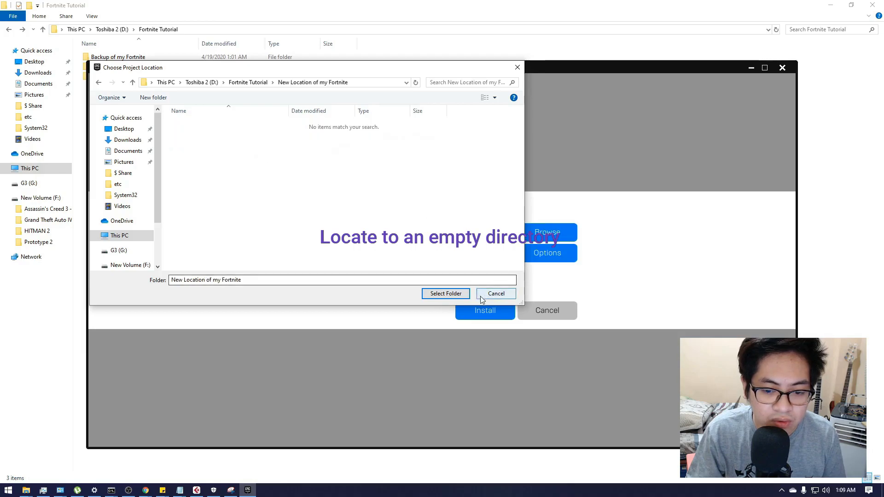
pyautogui.click(443, 294)
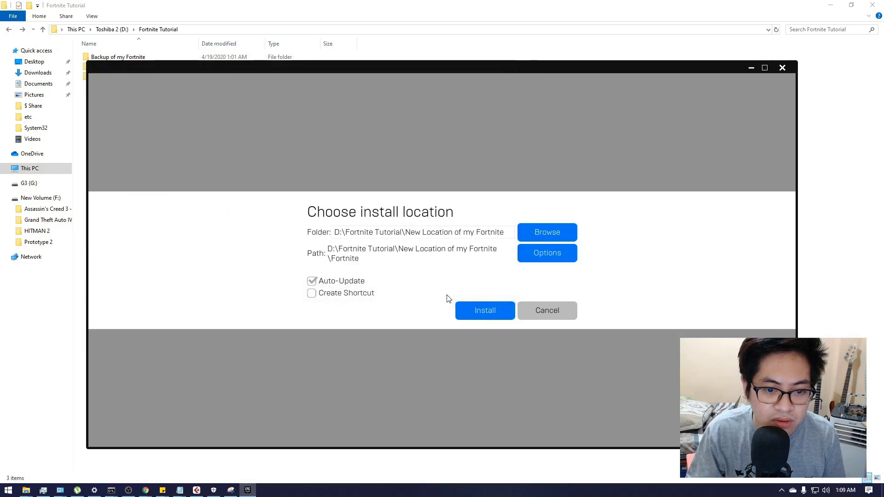
pyautogui.click(491, 315)
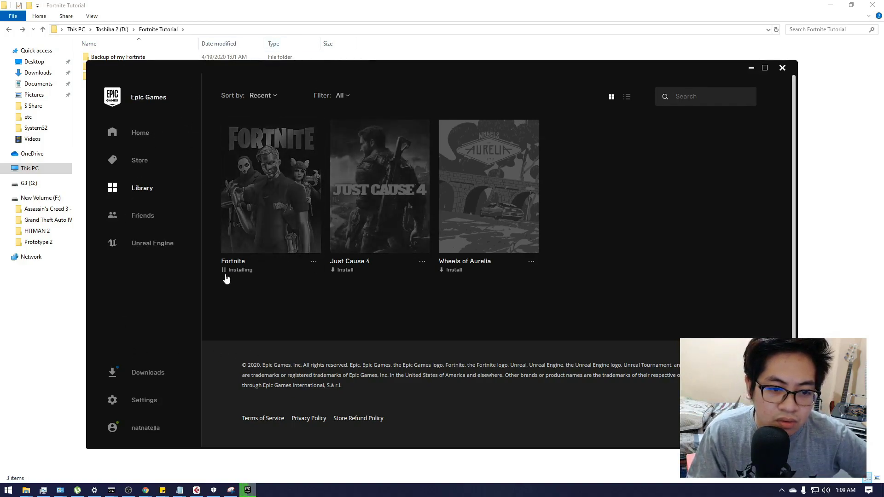
# Step: Check in File Explorer what the installation has created inside the New Location of my Fortnite folder
pyautogui.click(295, 38)
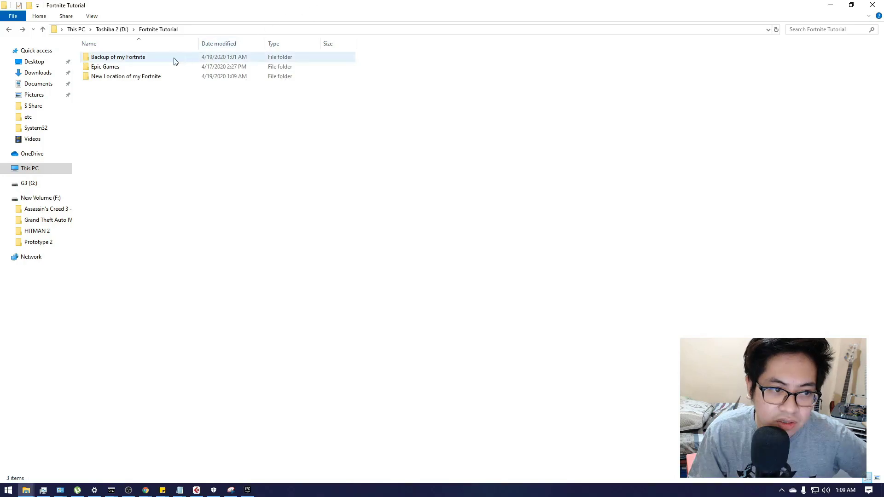
pyautogui.doubleClick(131, 76)
pyautogui.doubleClick(117, 59)
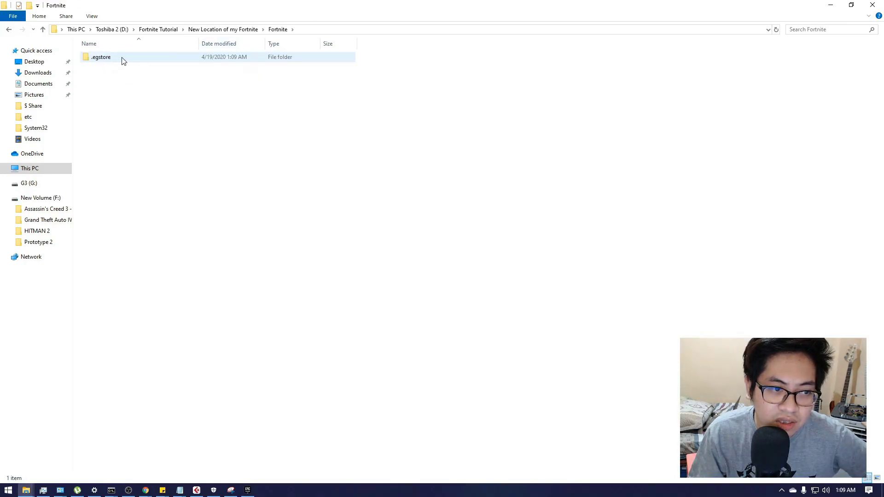
pyautogui.click(231, 30)
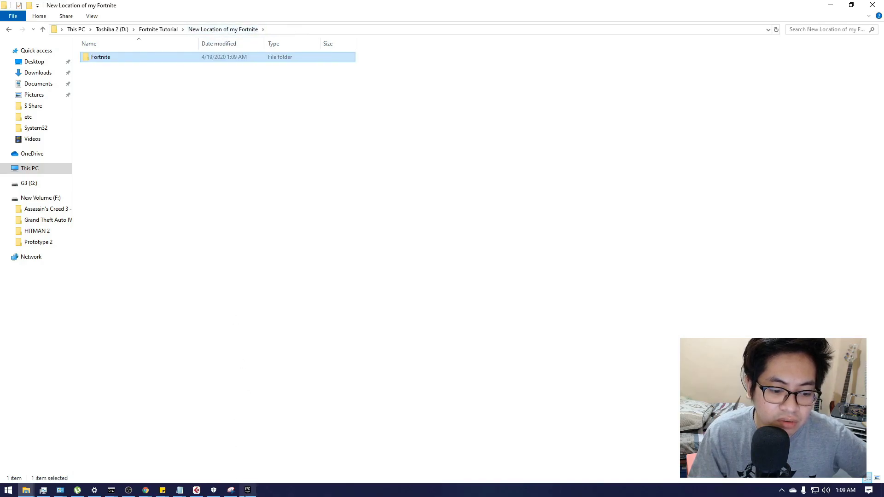
# Step: Pause the Fortnite installation in the Epic Games Launcher and exit the launcher, confirming the exit
pyautogui.hotkey('alt', 'Tab')
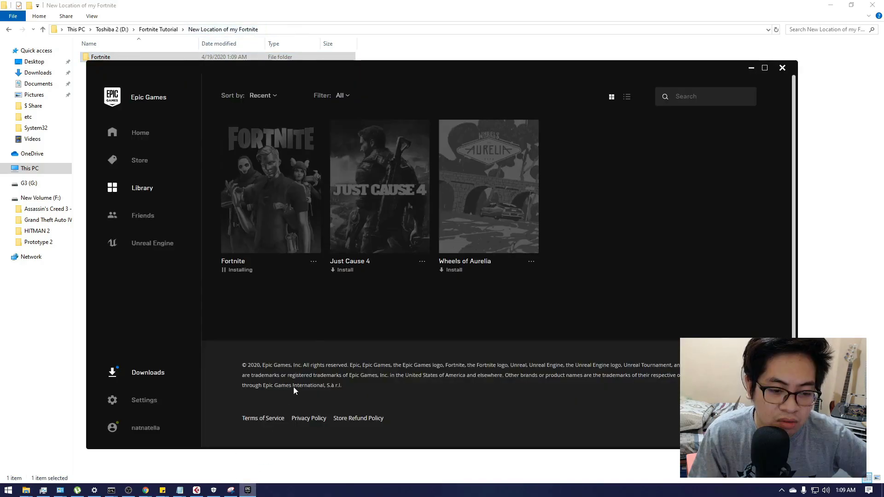
pyautogui.click(243, 271)
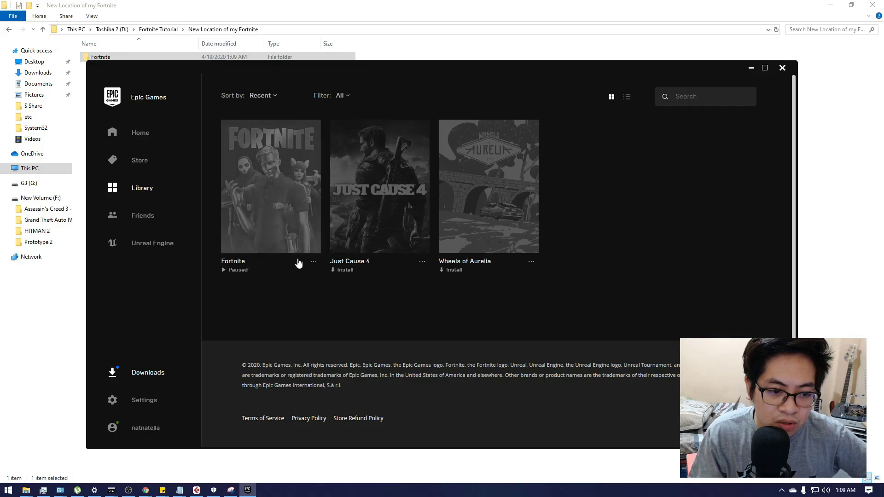
pyautogui.click(315, 263)
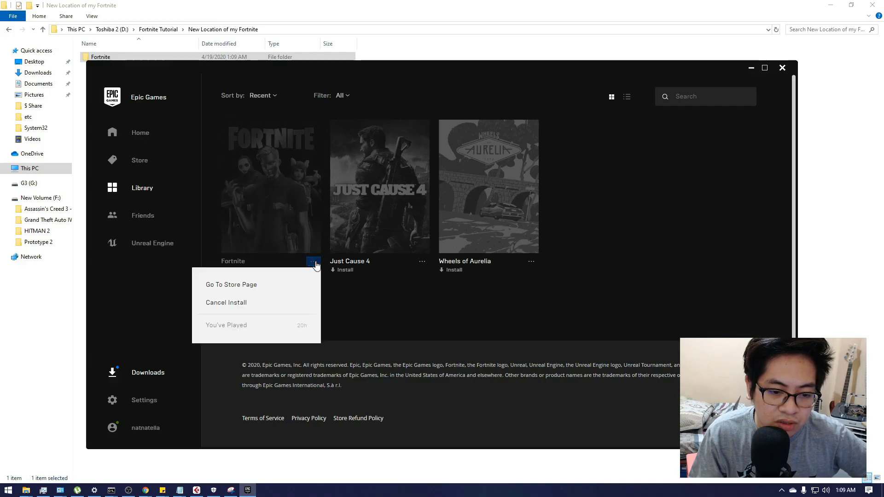
pyautogui.click(361, 313)
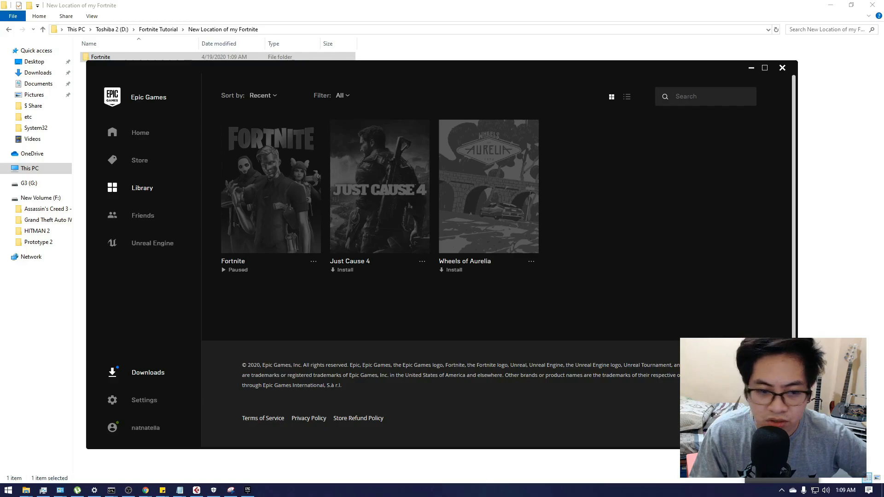
pyautogui.hotkey('alt', 'F4')
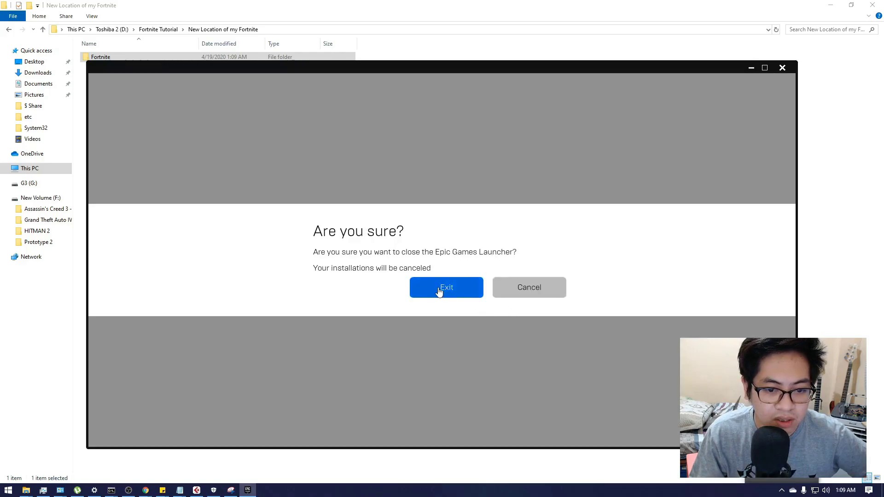
pyautogui.click(456, 289)
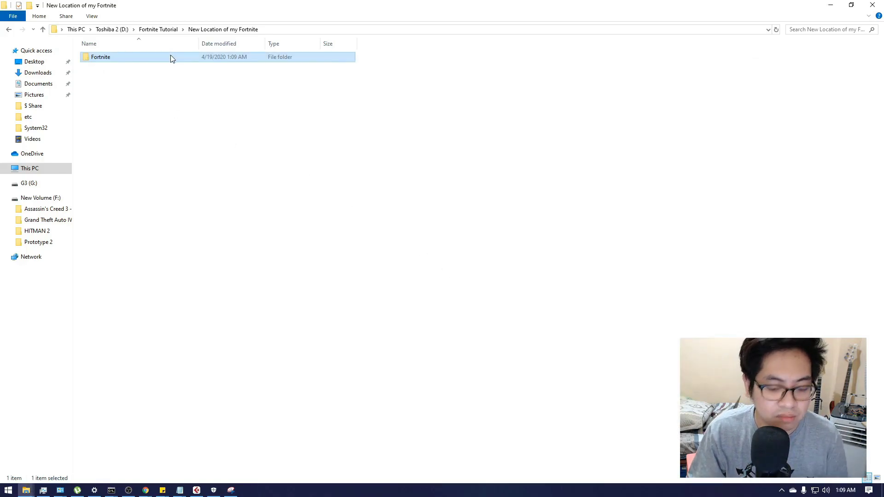
# Step: Look into the Fortnite folder at the new location and go back up to the Fortnite Tutorial folder
pyautogui.doubleClick(172, 62)
pyautogui.hotkey('alt', 'Left')
pyautogui.click(158, 30)
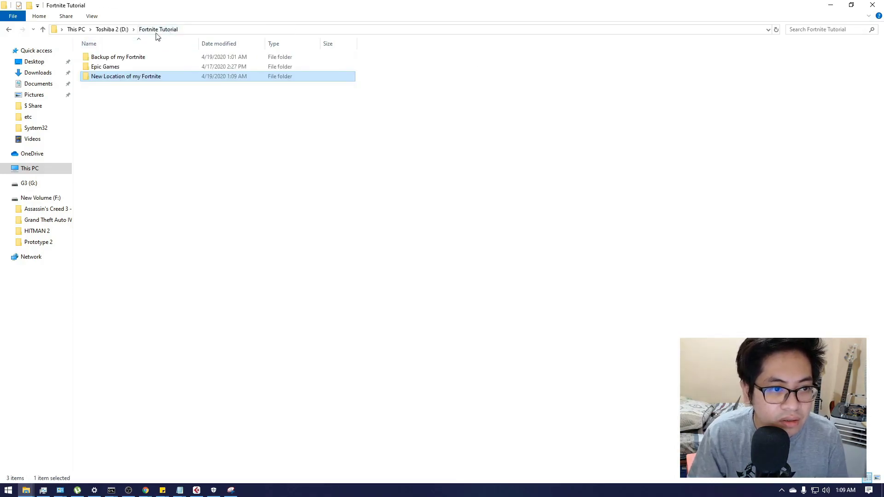
# Step: Move the .egstore, Engine and FortniteGame folders from the backup's Fortnite folder into the Fortnite folder inside New Location of my Fortnite
pyautogui.doubleClick(128, 59)
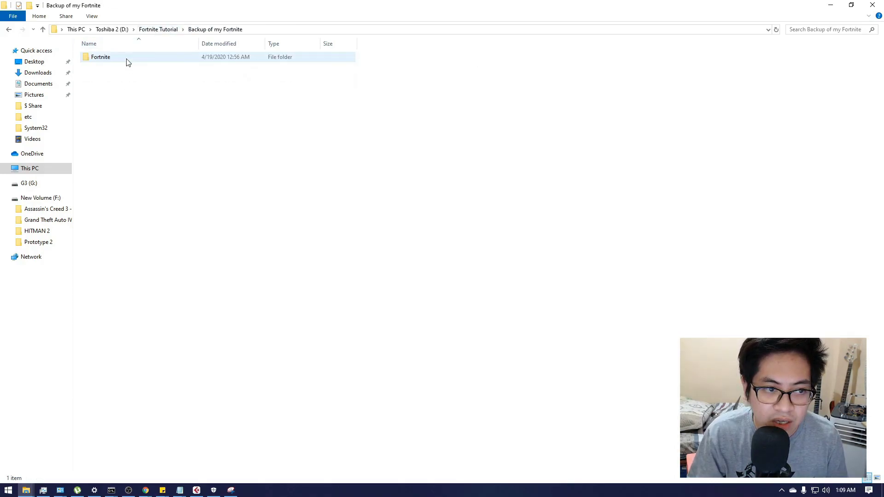
pyautogui.doubleClick(112, 64)
pyautogui.moveTo(141, 178); pyautogui.dragTo(119, 5)
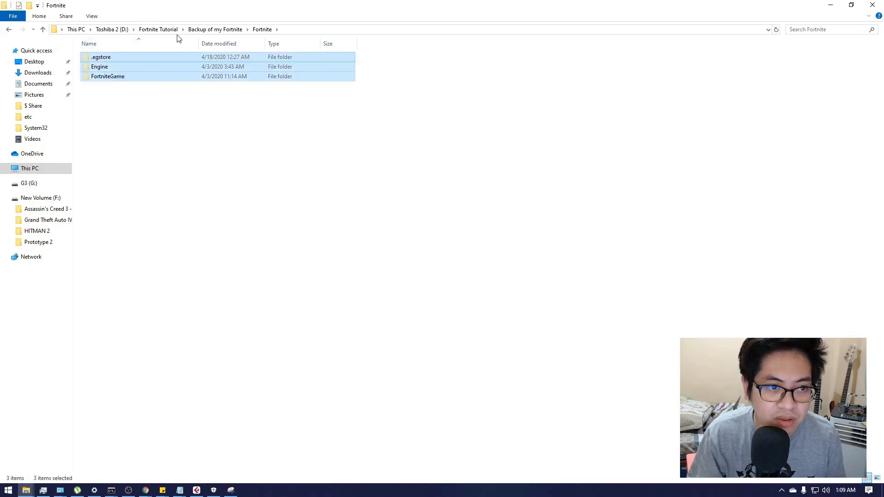
pyautogui.click(158, 29)
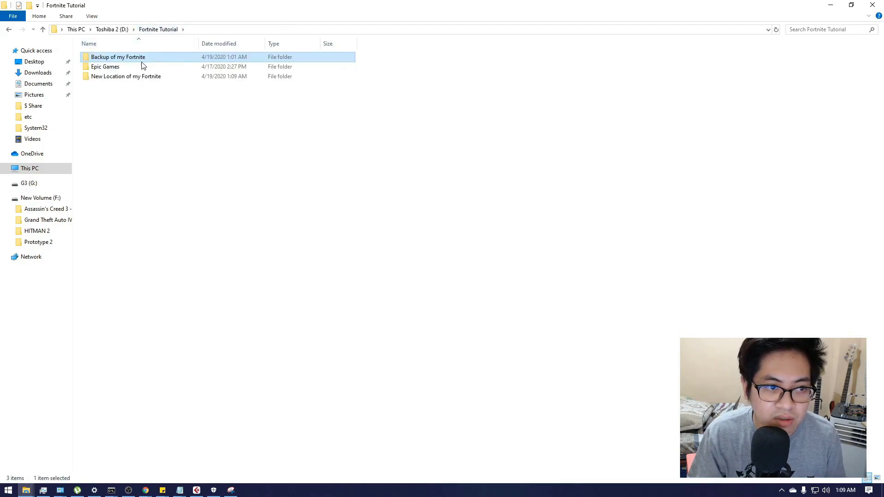
pyautogui.doubleClick(123, 77)
pyautogui.doubleClick(102, 57)
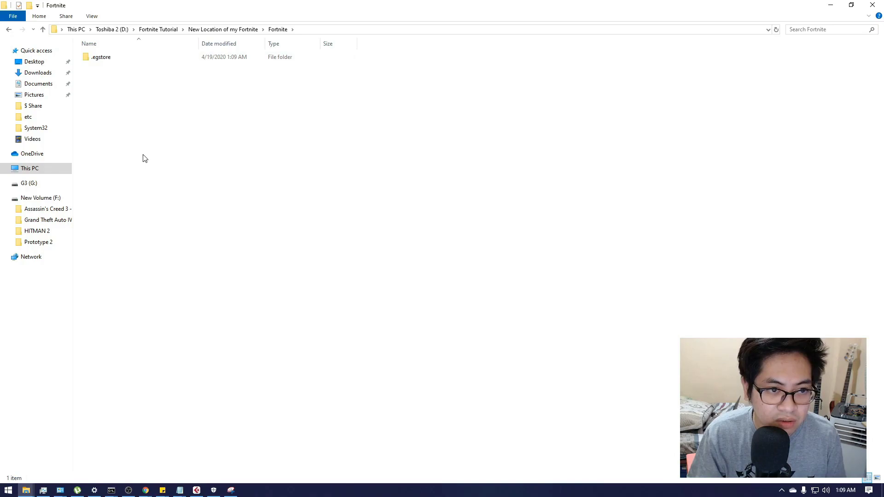
pyautogui.hotkey('ctrl', 'v')
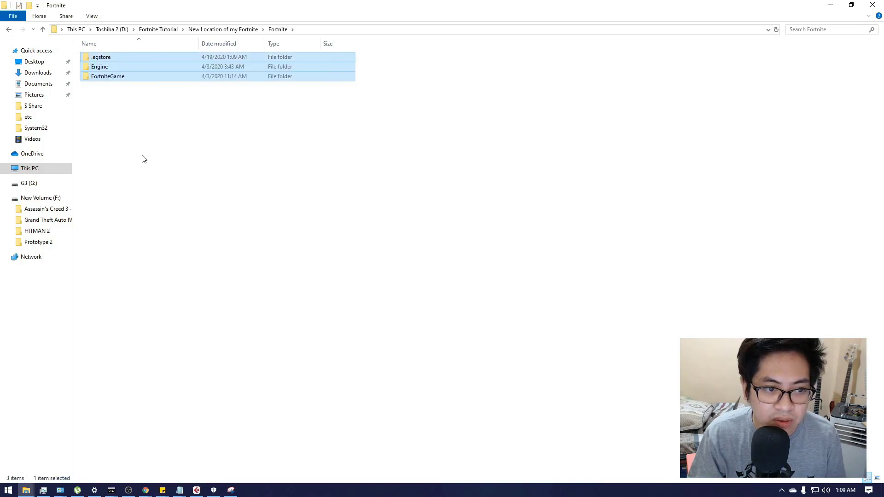
pyautogui.click(142, 138)
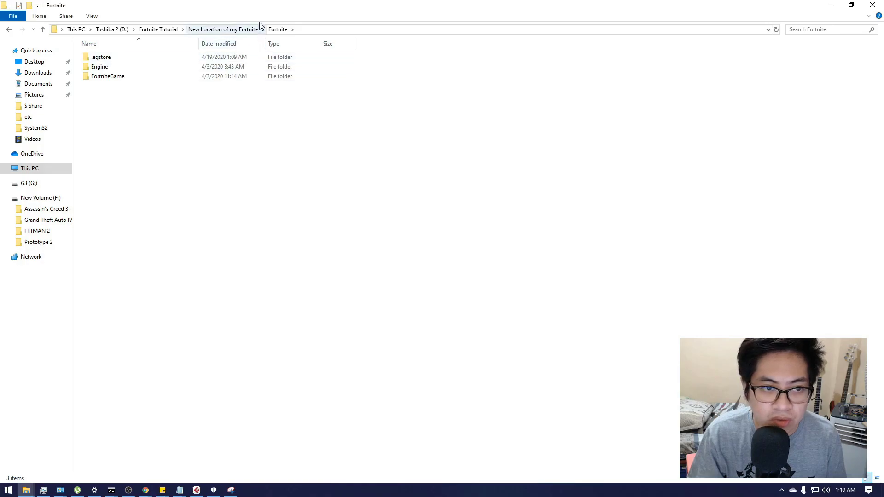
# Step: Start the Epic Games Launcher by searching for "epi", and reopen the New Location of my Fortnite folder in File Explorer
pyautogui.click(8, 490)
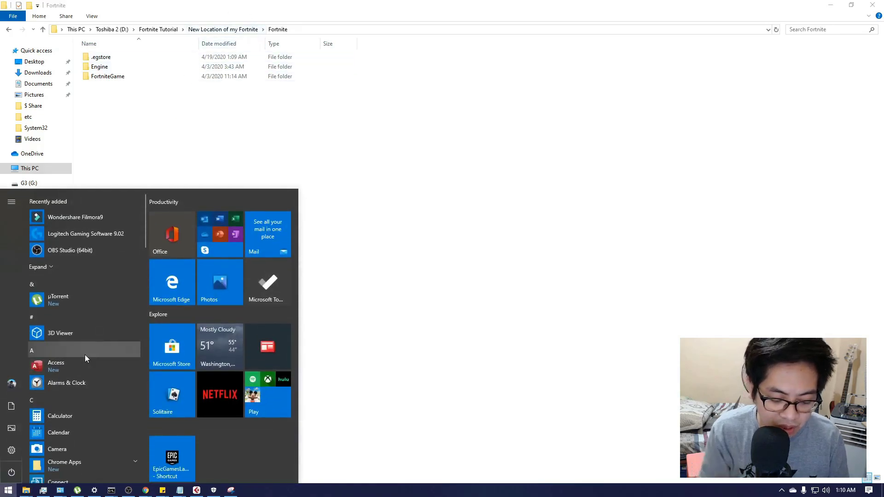
pyautogui.write('epi')
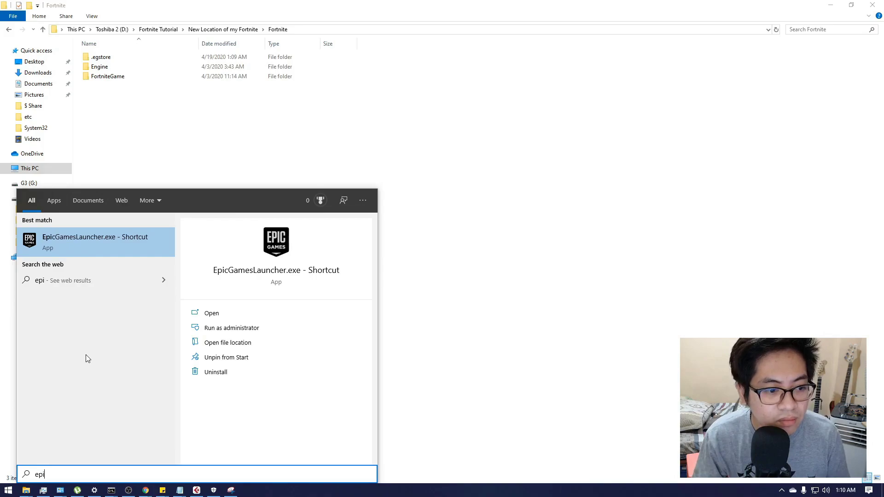
pyautogui.click(83, 243)
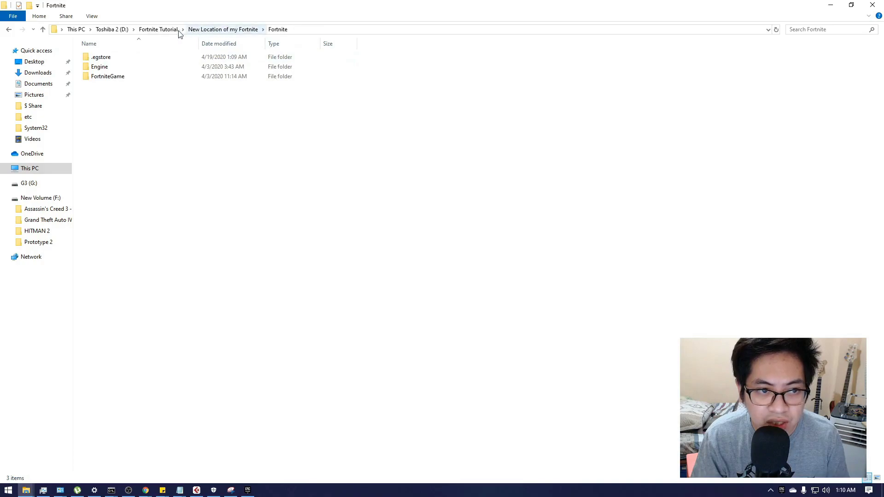
pyautogui.click(178, 30)
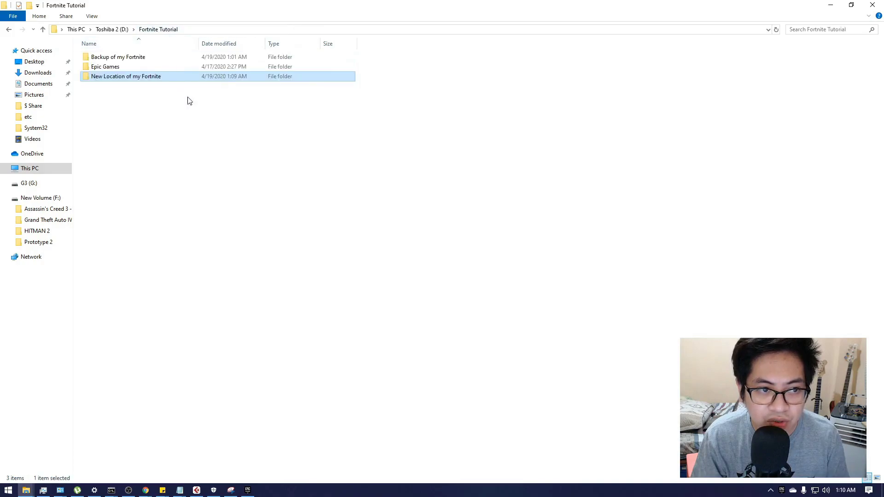
pyautogui.doubleClick(132, 77)
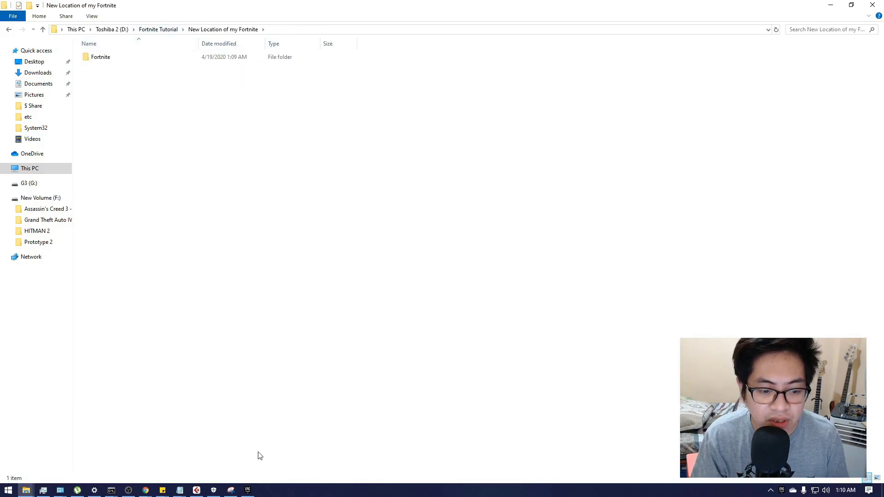
# Step: Switch to the Epic Games Launcher and resume the paused Fortnite installation from the library
pyautogui.click(247, 490)
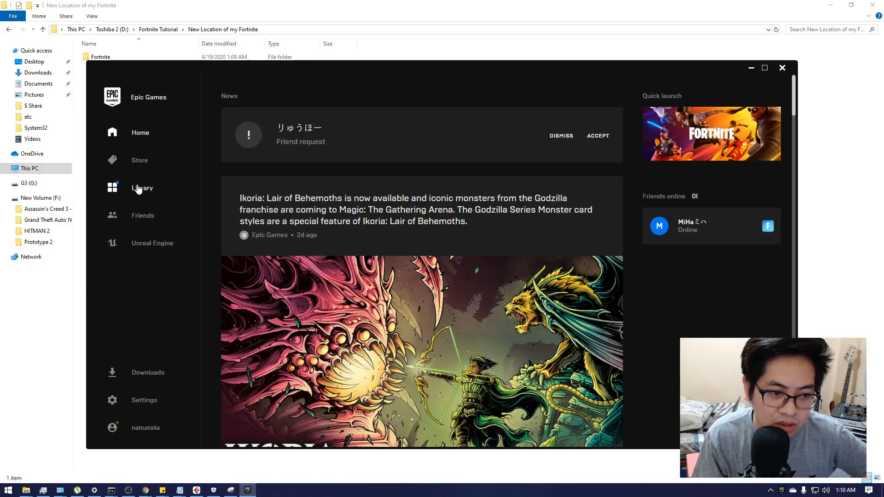
pyautogui.click(138, 189)
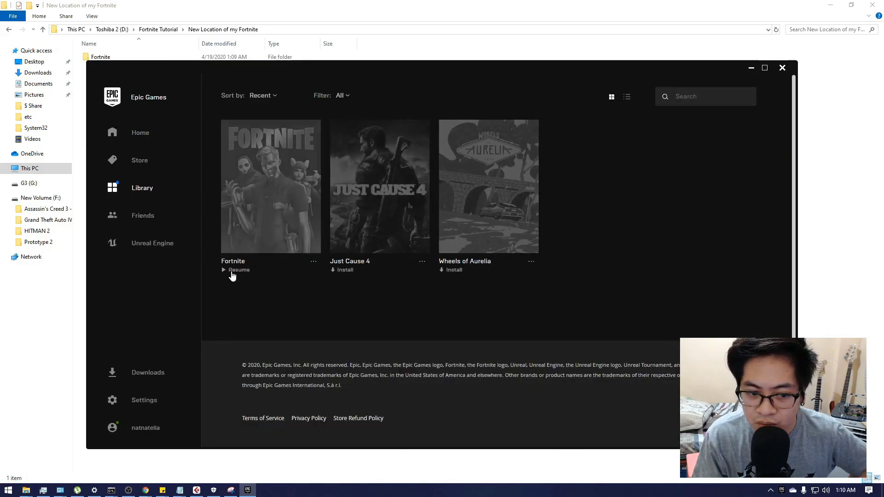
pyautogui.click(230, 272)
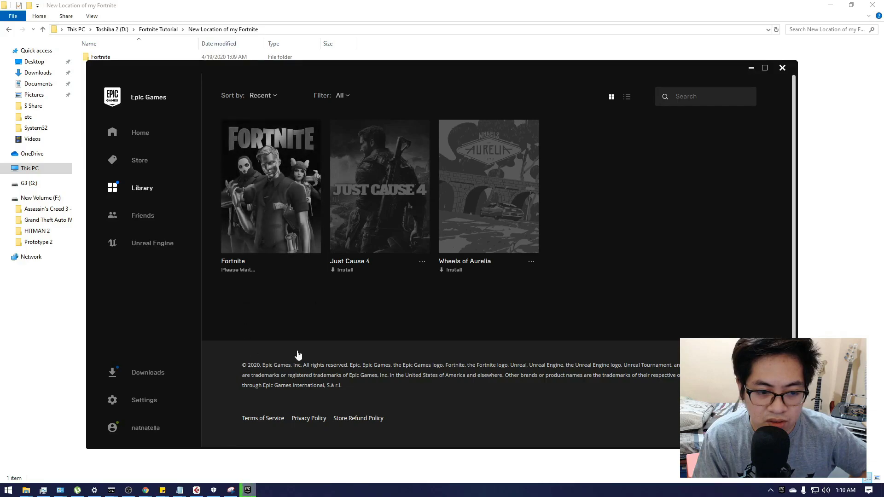
pyautogui.moveTo(360, 76); pyautogui.dragTo(362, 44)
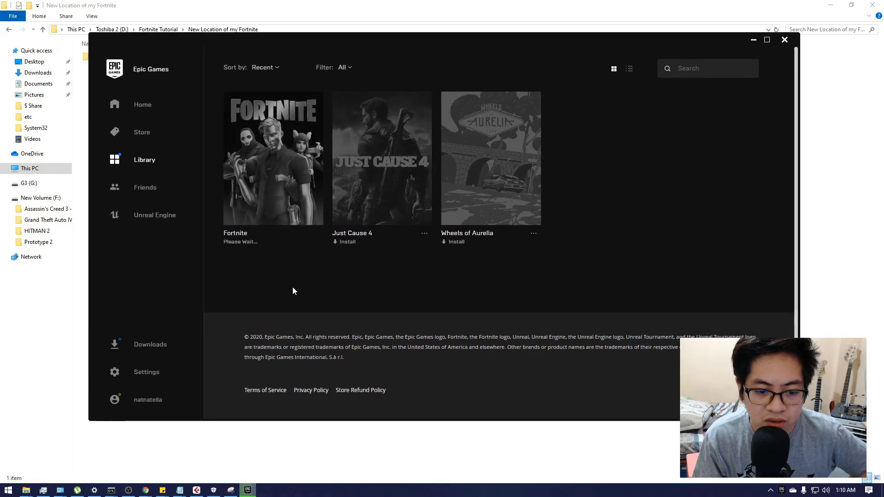